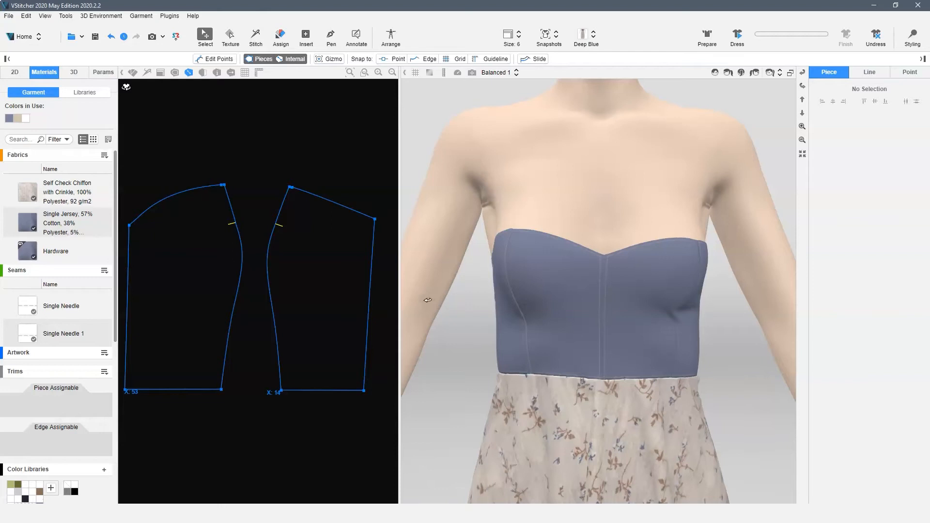
Step: Clone the Single Jersey fabric and select the new copy
click(426, 297)
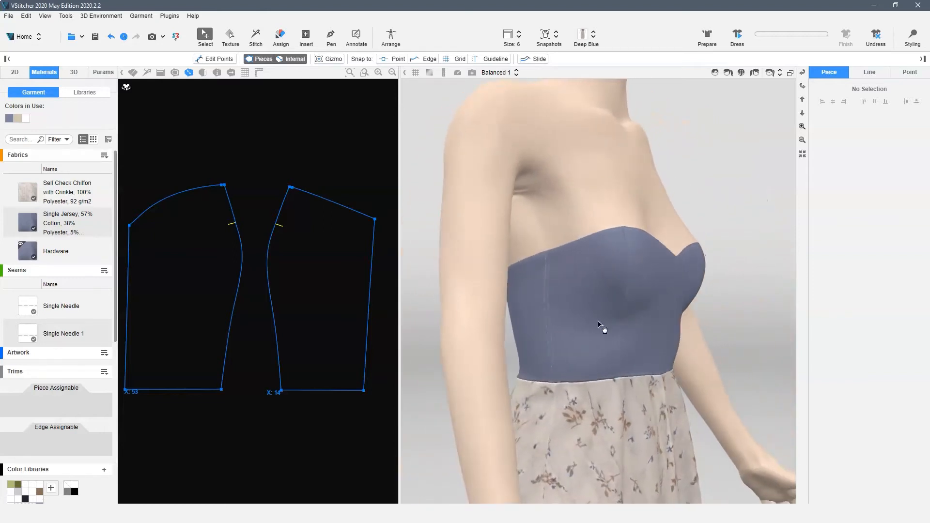
click(765, 300)
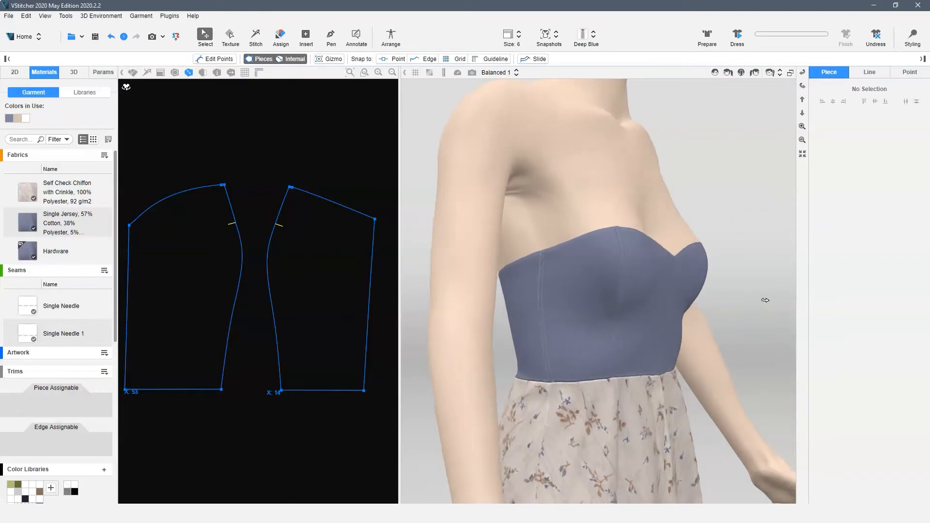
click(777, 300)
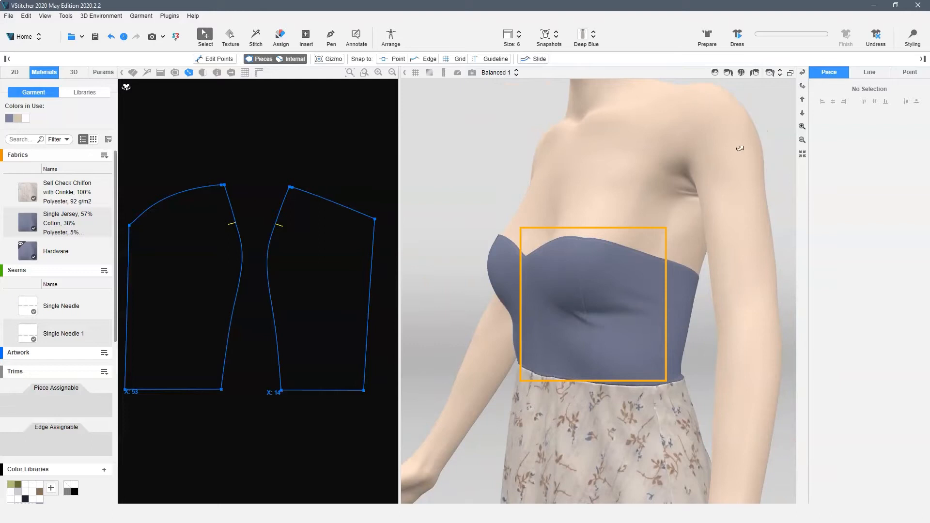
click(715, 73)
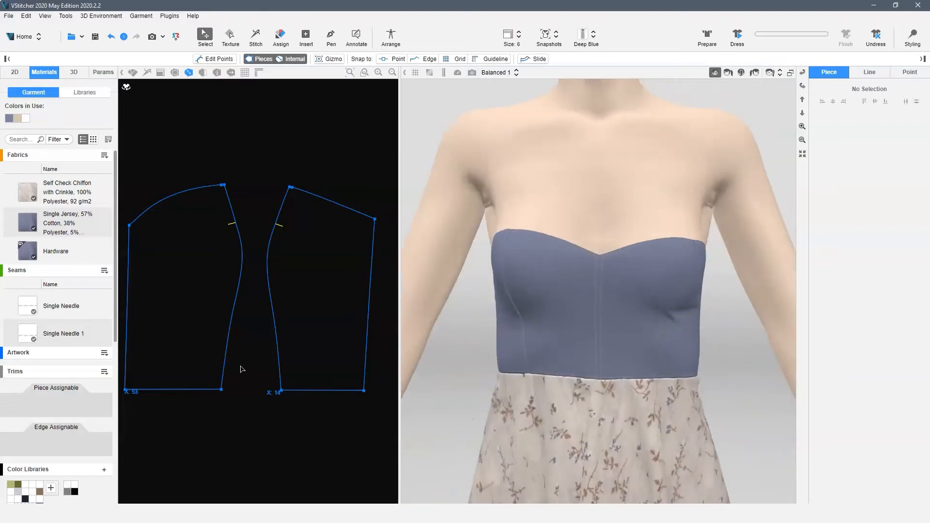
click(71, 231)
click(71, 234)
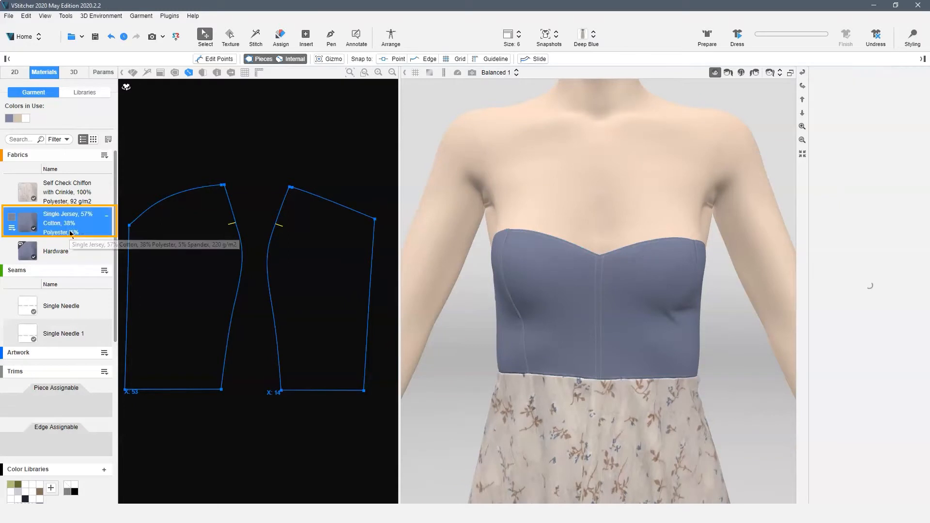
click(12, 230)
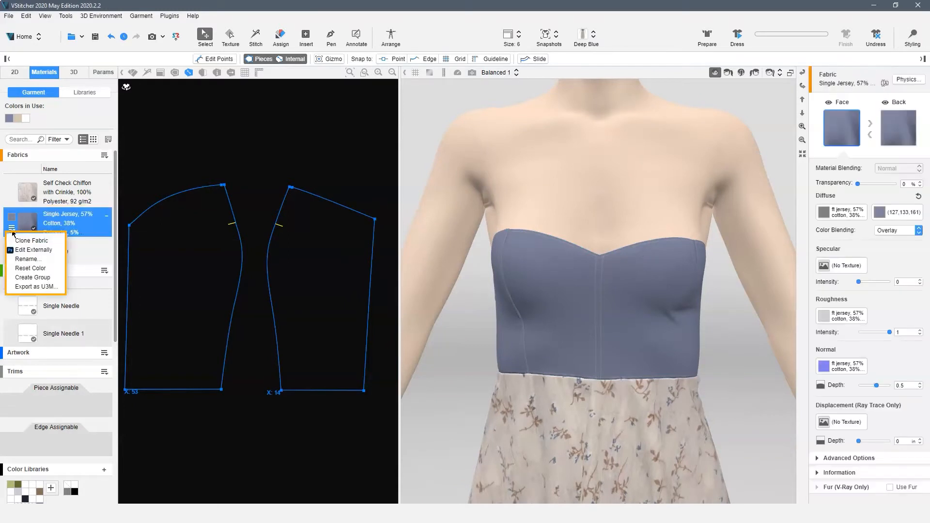
click(35, 255)
click(65, 287)
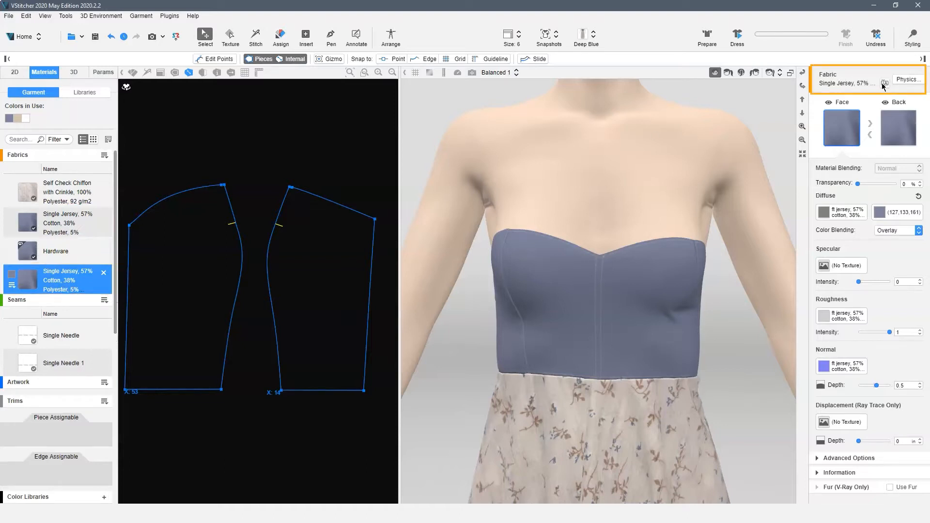
Step: Rename the cloned Single Jersey fabric as Hardware 1
double_click(842, 83)
text(Hardware 1)
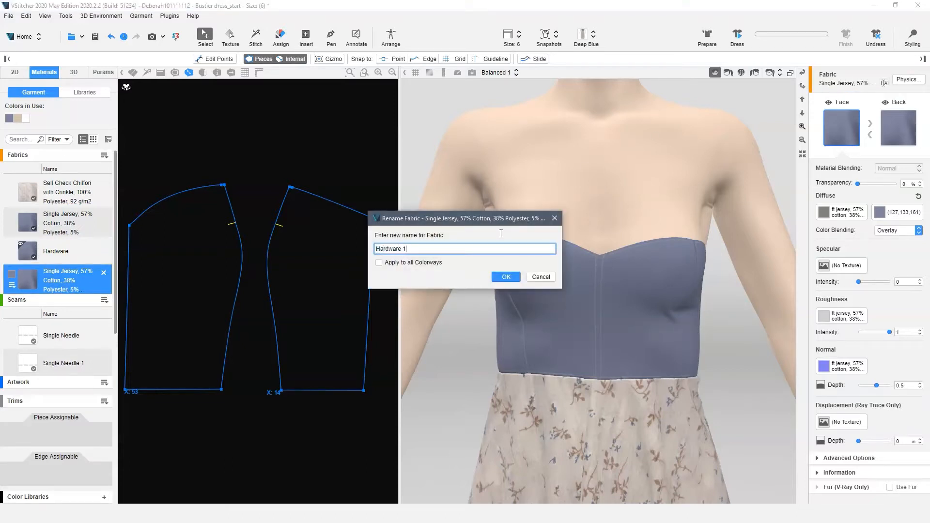
click(503, 278)
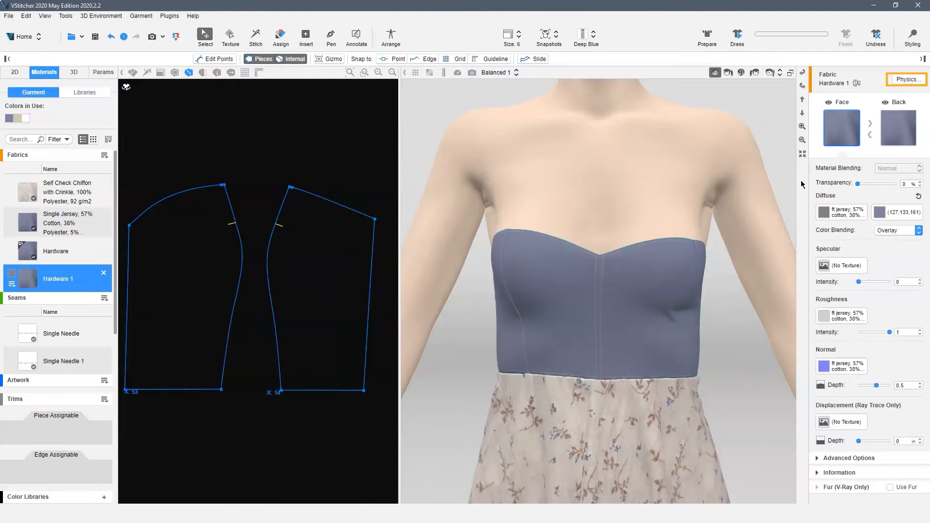
Step: Replace the physics of Hardware 1 with the Hardware preset from the Browzwear library's Misc category
click(918, 80)
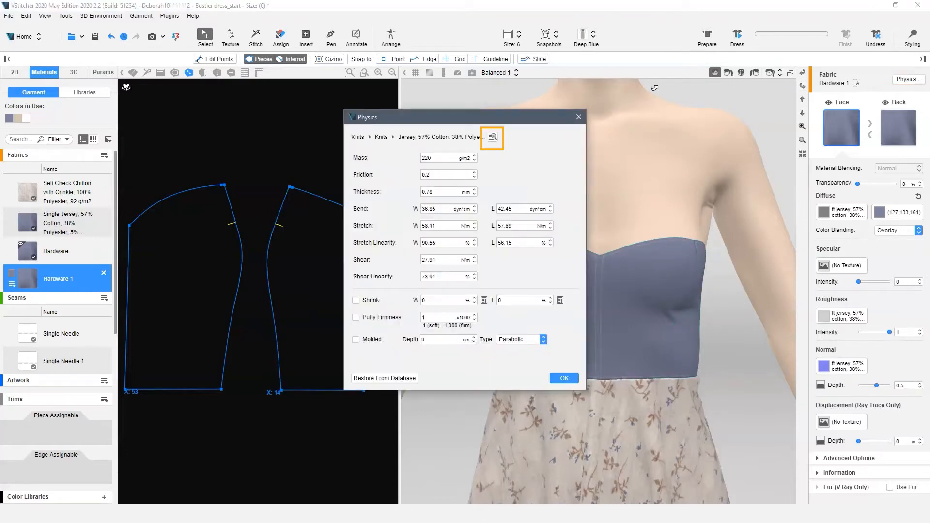
click(493, 137)
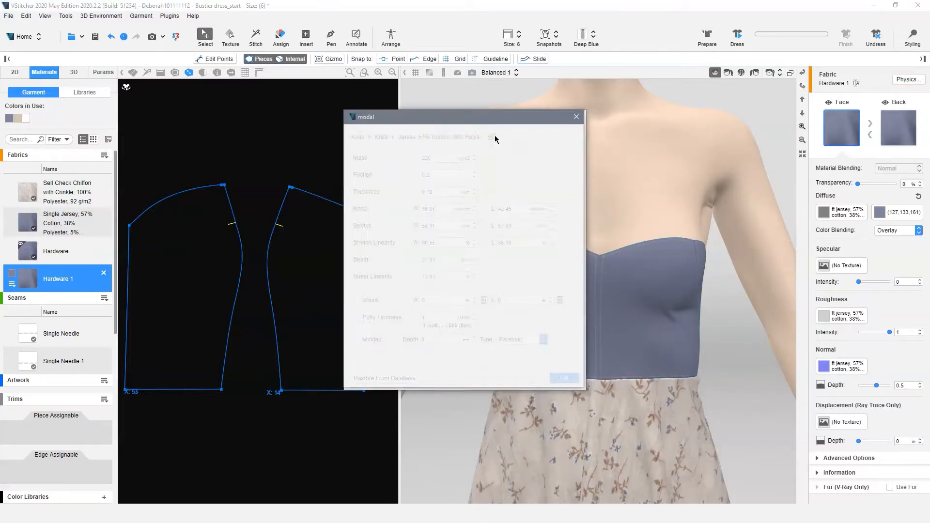
click(435, 140)
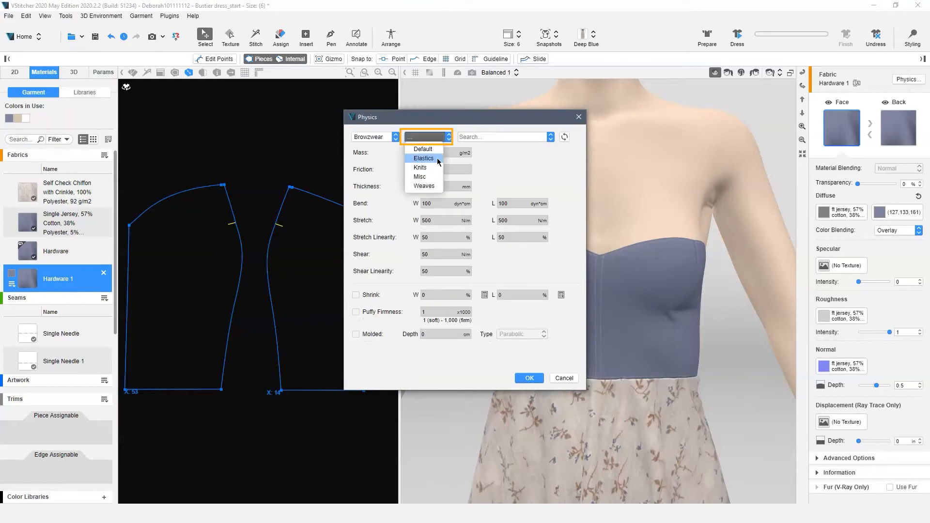
click(420, 172)
click(550, 137)
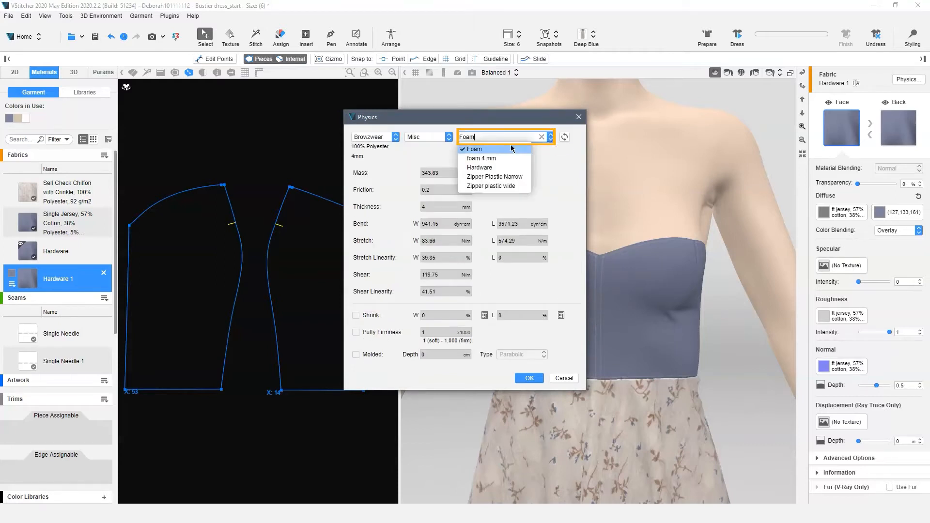
click(477, 170)
click(537, 380)
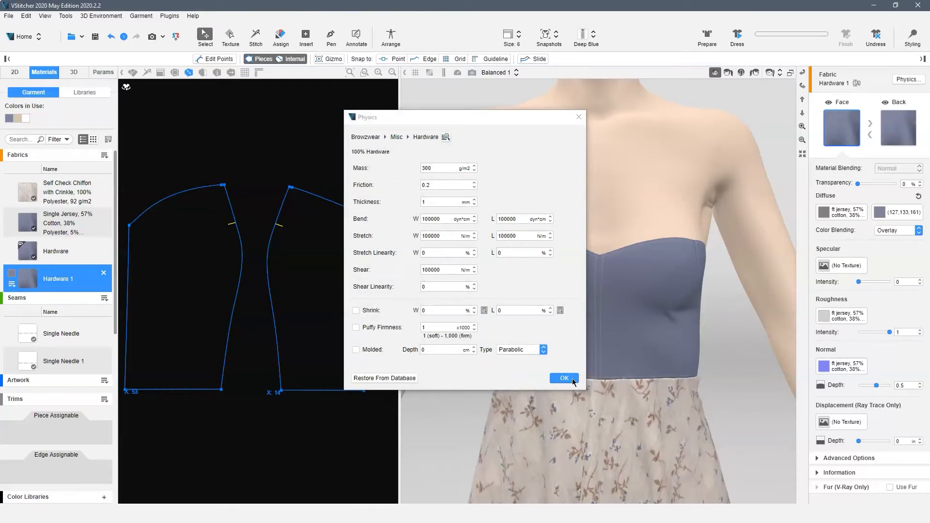
click(258, 442)
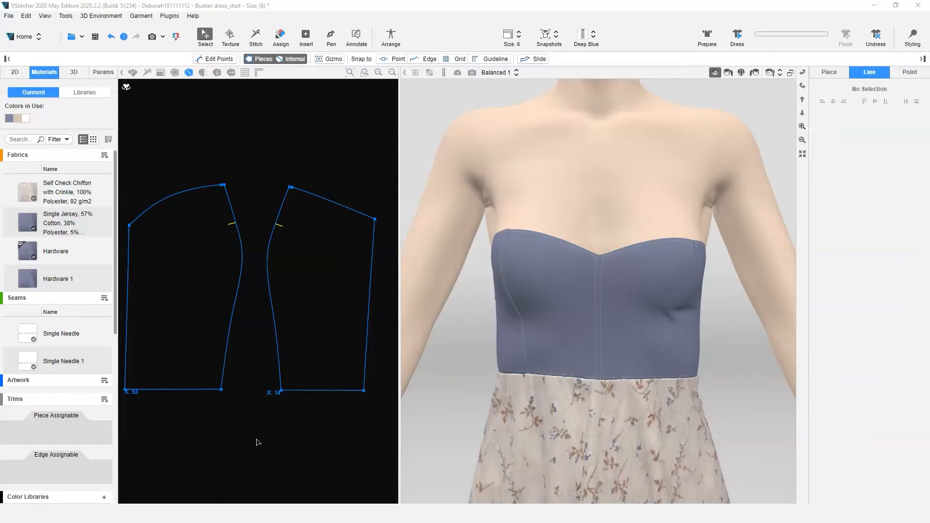
Step: Insert a narrow vertical rectangle about 0.493 in wide and 7.56 in tall between the two bodice pieces' curved edges
click(269, 274)
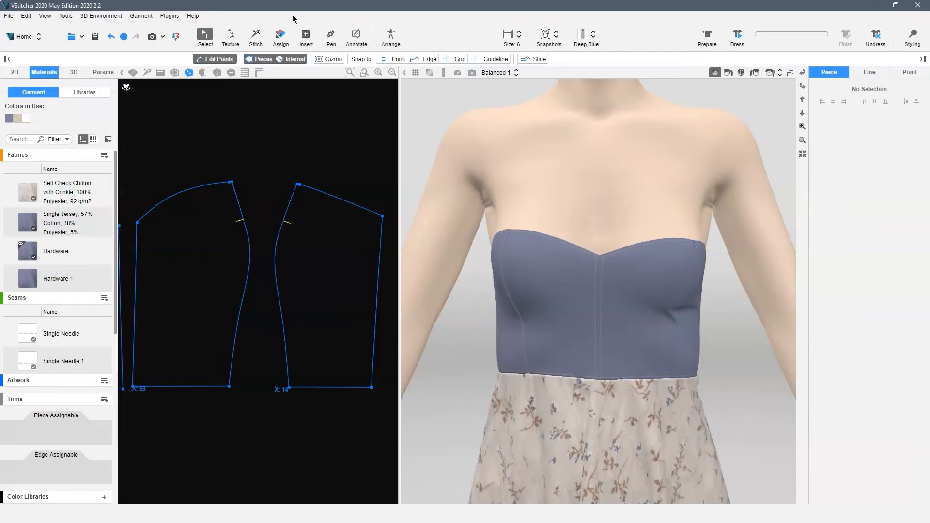
click(306, 36)
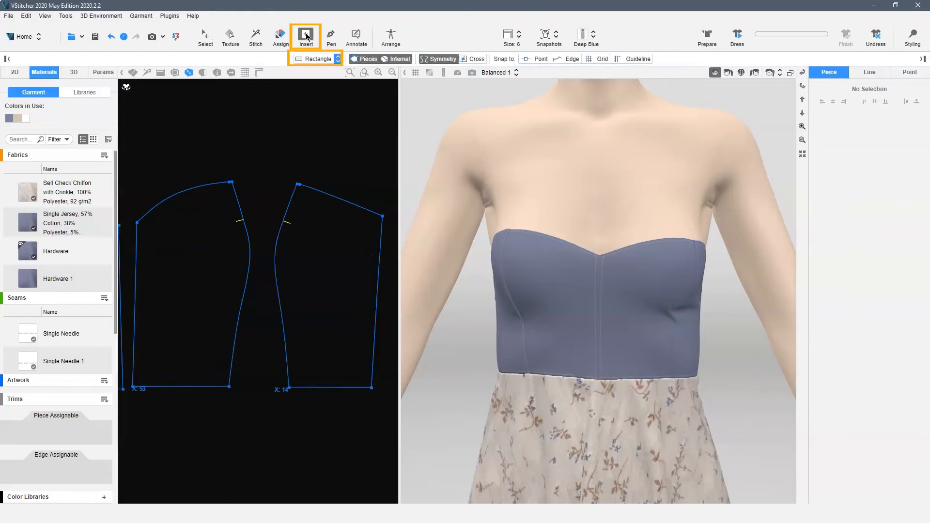
drag(253, 182, 267, 393)
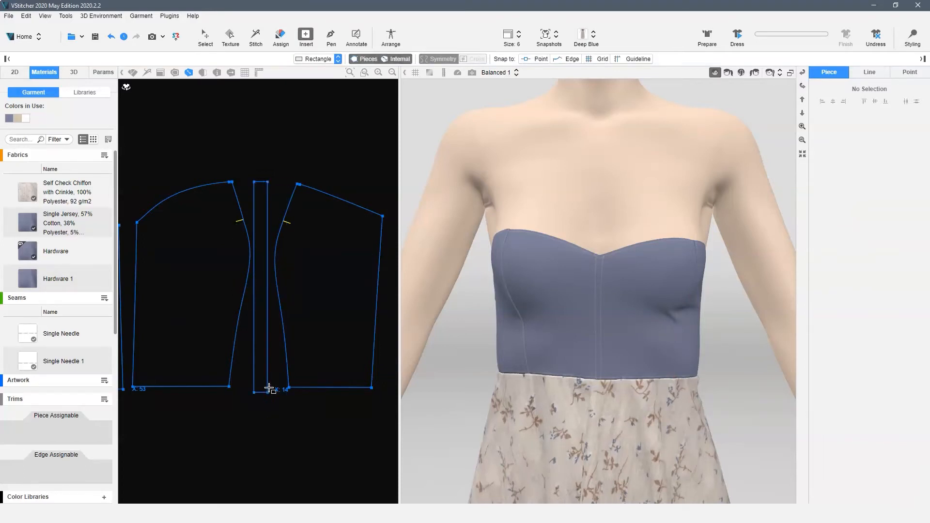
click(210, 35)
Step: Set the narrow rectangle's width to 0.2 in and height to 7.56 in without linked proportions
click(260, 183)
click(878, 160)
double_click(905, 159)
double_click(833, 160)
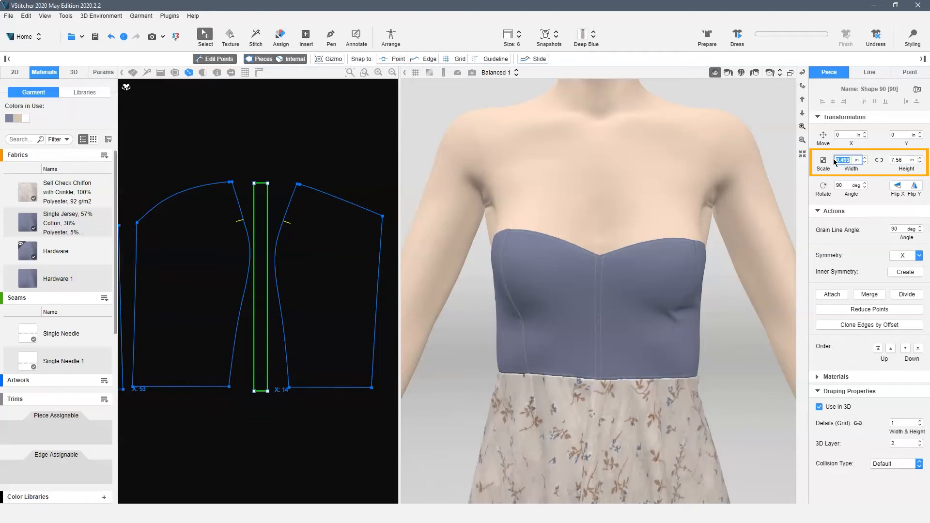
key(Return)
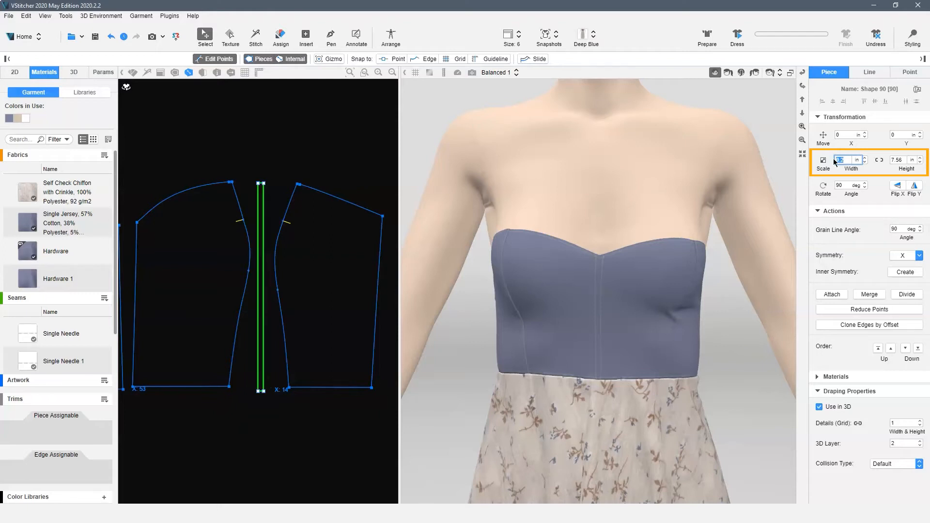
key(Tab)
text(7.56)
key(Return)
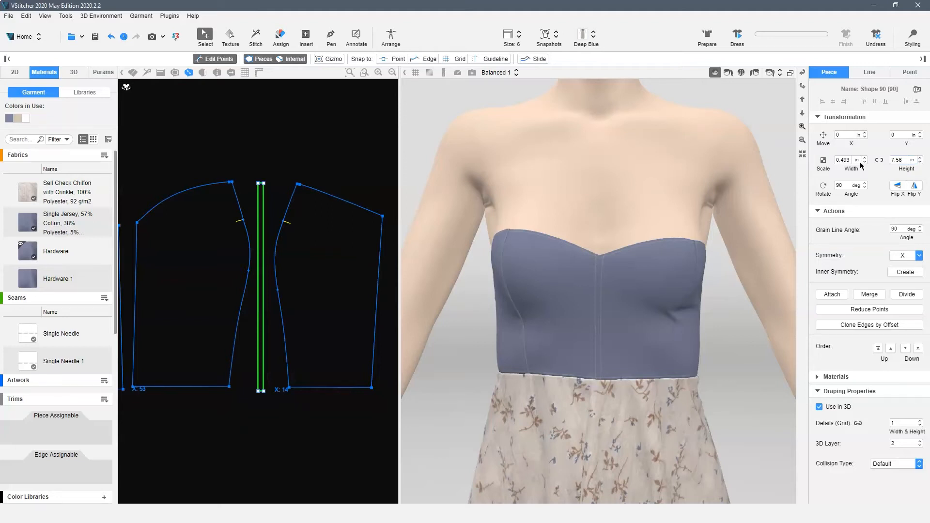
Step: Clone the facing curved edges of both bodice pieces by an offset of -0.1 in, one copy, extended to the edges
click(276, 265)
shift+click(243, 216)
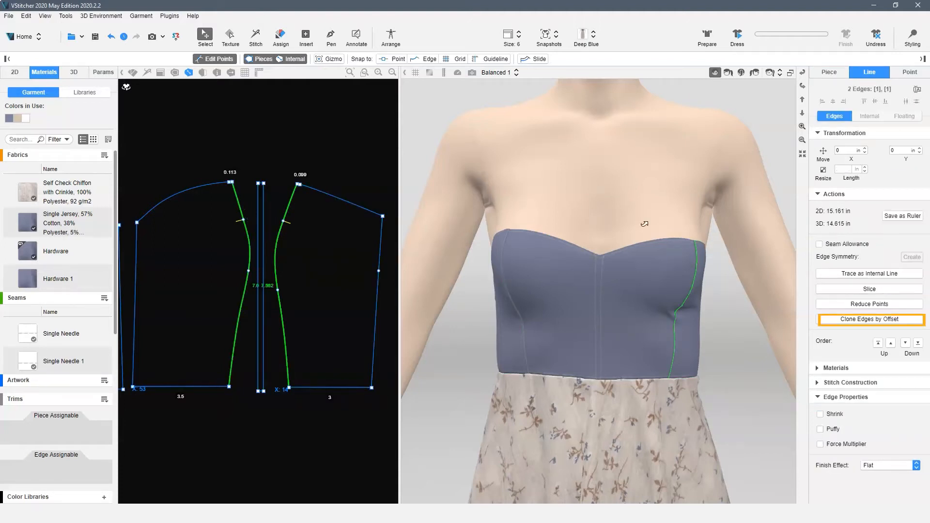
click(869, 319)
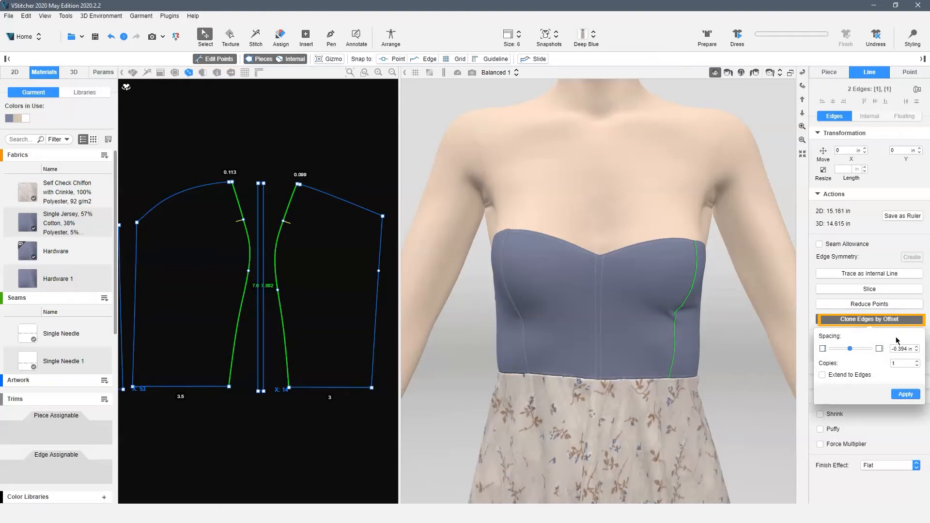
text(-.1)
click(822, 374)
click(905, 394)
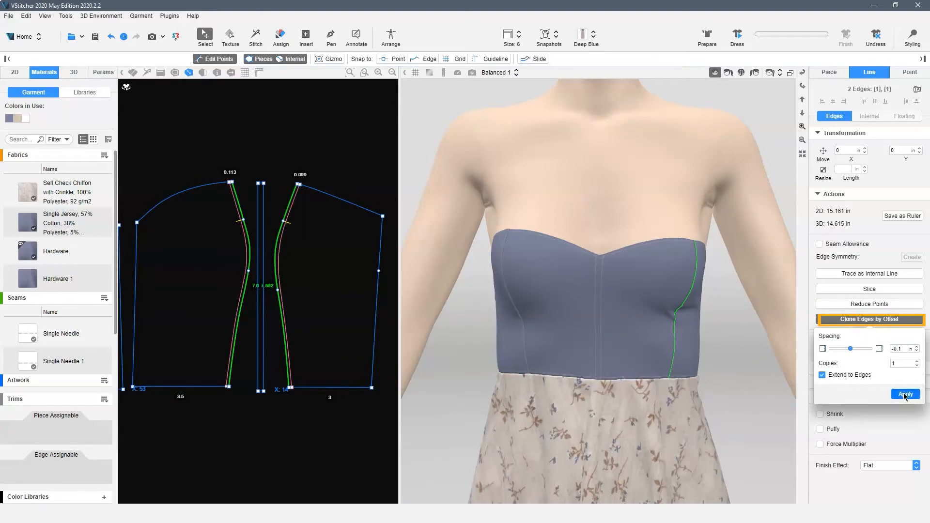
Step: Stitch each long edge of the narrow strip to the offset line on the adjacent bodice piece
click(250, 37)
click(257, 191)
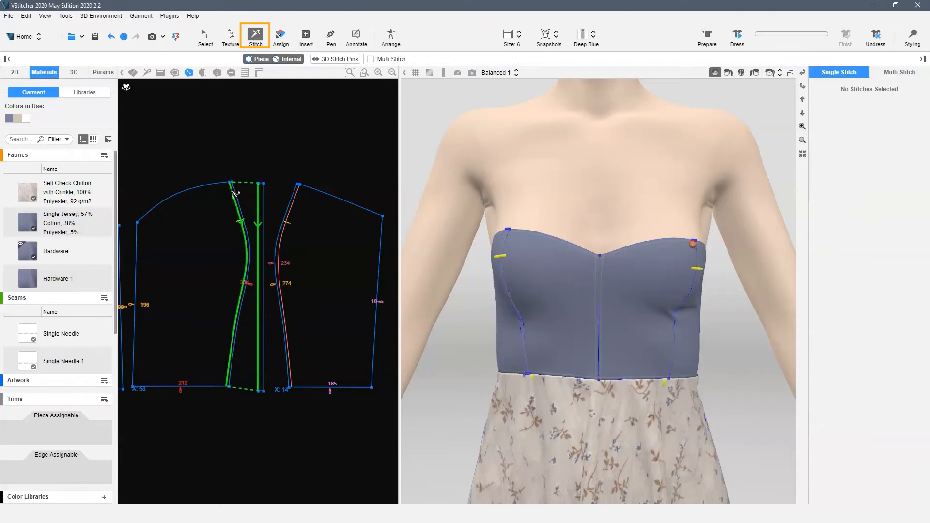
click(232, 192)
click(264, 193)
click(298, 192)
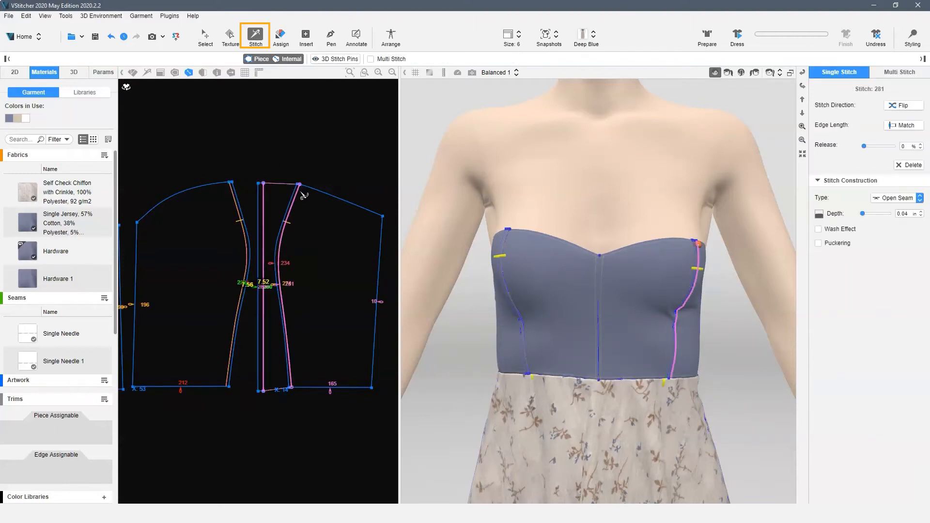
click(324, 168)
Step: Add a point at the centre of the strip's top edge and make it a corner point
scroll(257, 173, up, 5)
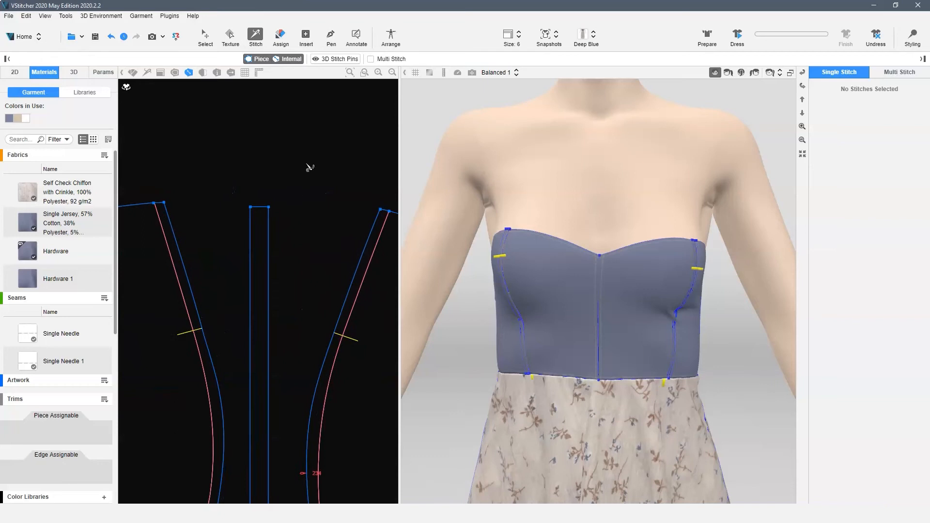
click(329, 38)
click(259, 206)
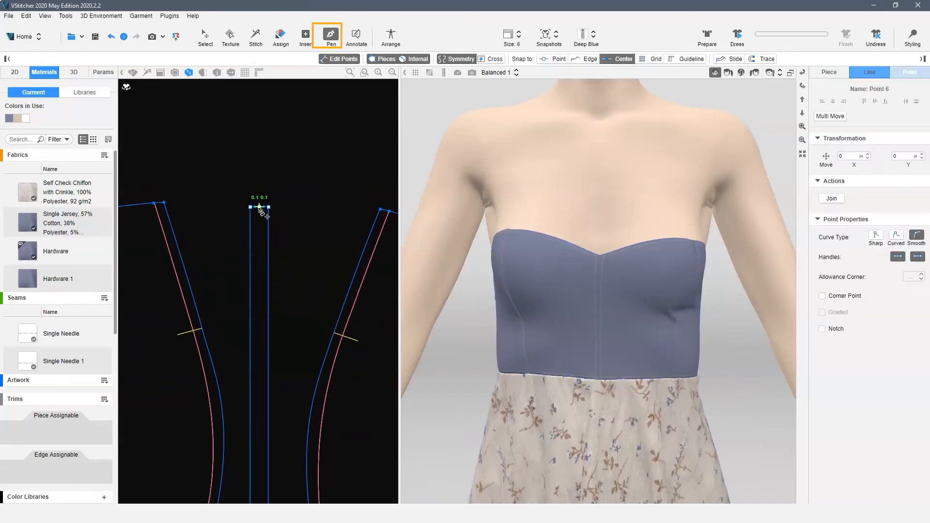
click(822, 296)
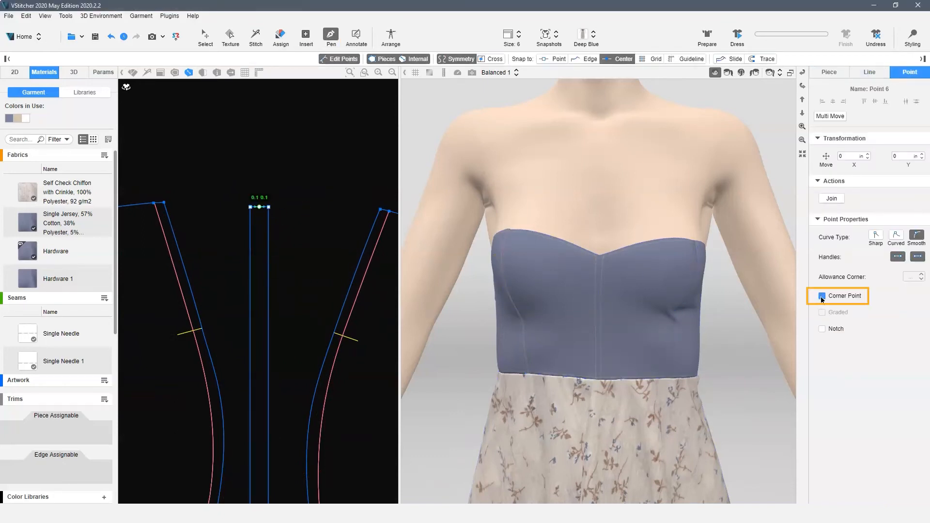
Step: Stitch the strip's halved top edge to the short top segment beside the offset line on the adjacent bodice piece
click(256, 36)
click(258, 206)
click(267, 207)
click(387, 210)
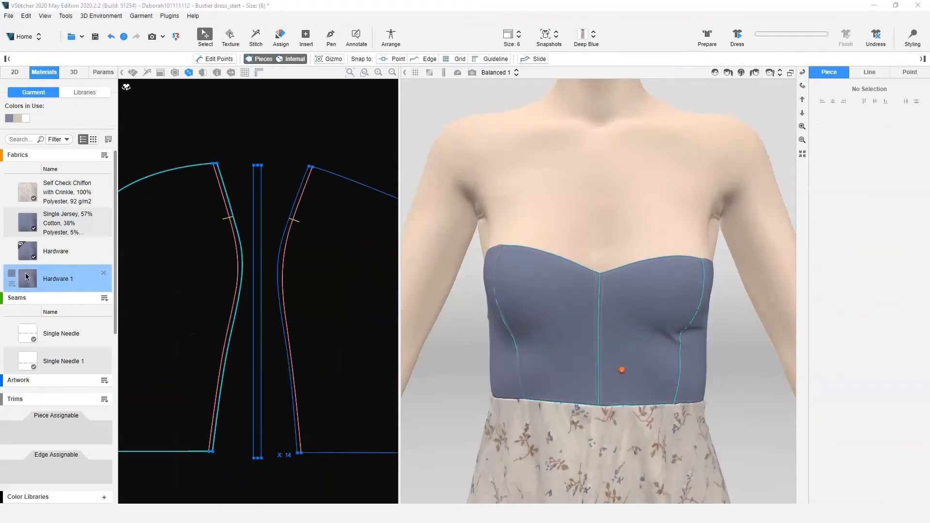
Step: Assign the Hardware 1 fabric to the narrow strip and open its Details (Grid) value for editing
drag(27, 279, 258, 327)
click(259, 328)
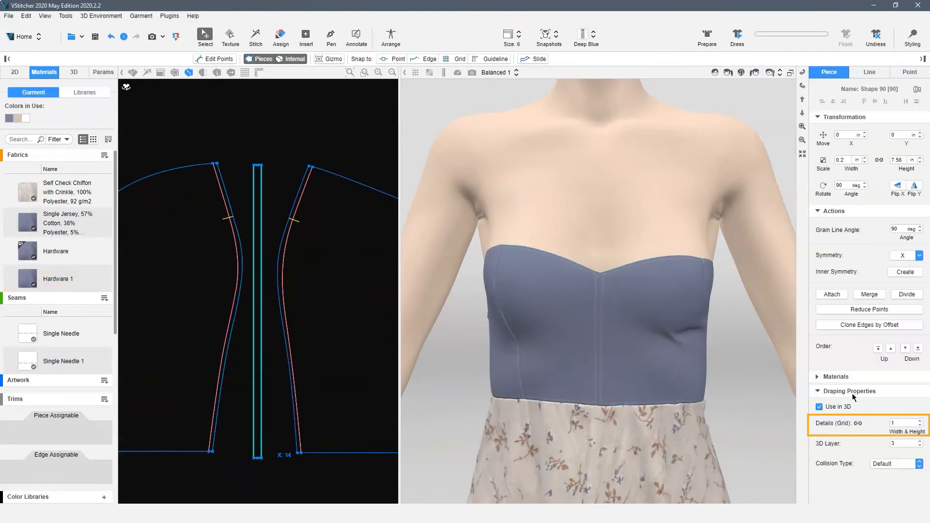
double_click(900, 425)
Step: Arrange the strip on the front torso of the avatar silhouette and dress the garment
click(390, 37)
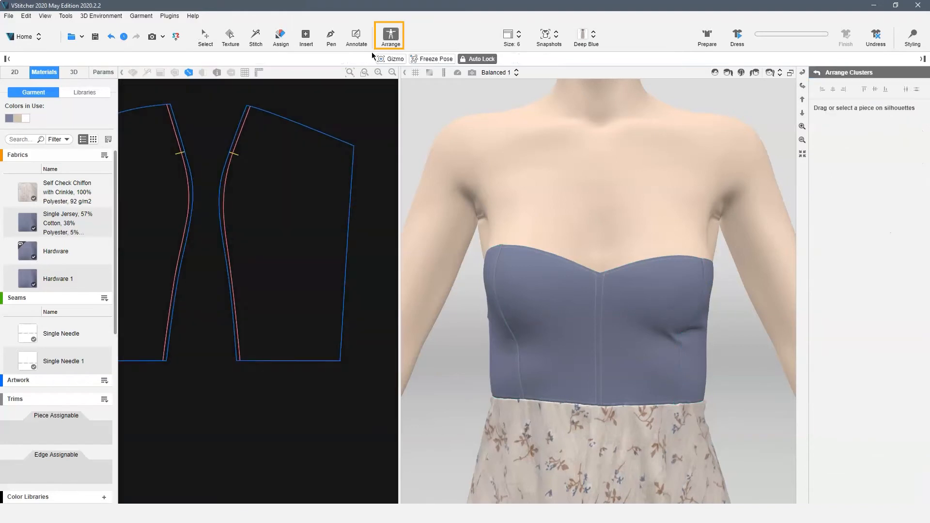
drag(169, 379, 231, 241)
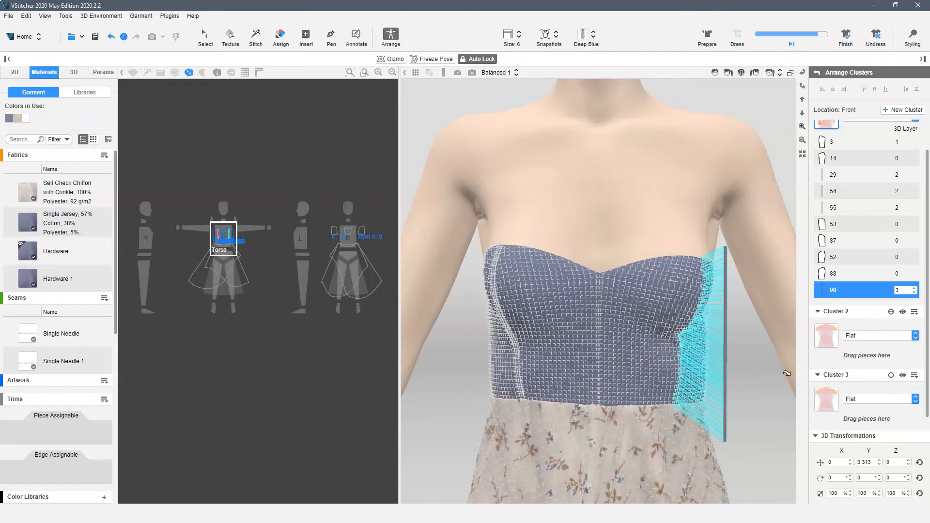
click(736, 37)
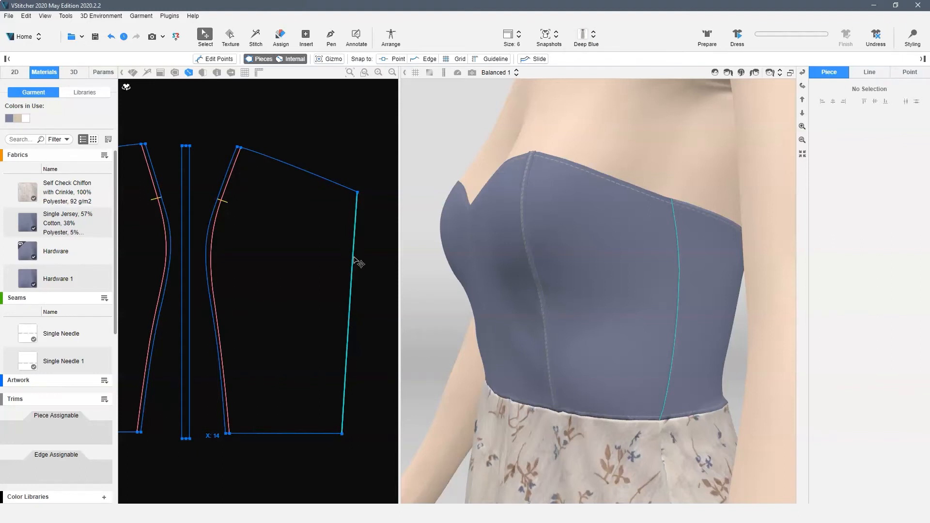
Step: Clone the side bodice piece's straight side edge by an offset of -0.2 in, extended to the edges
click(358, 263)
click(881, 321)
double_click(908, 349)
text(-.2)
click(823, 375)
click(904, 393)
Step: Extract the narrow strip between the offset line and the straight side edge, and assign it the Hardware 1 fabric
click(310, 38)
click(319, 59)
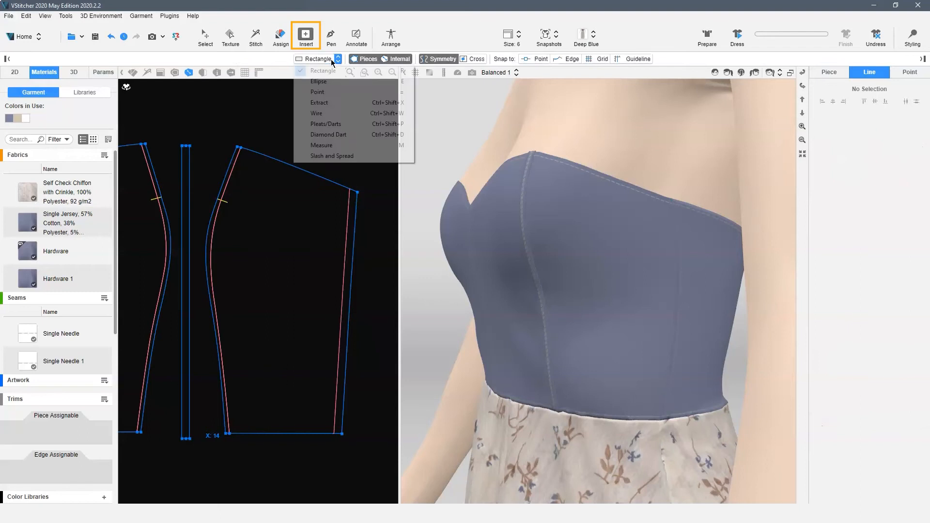
click(329, 104)
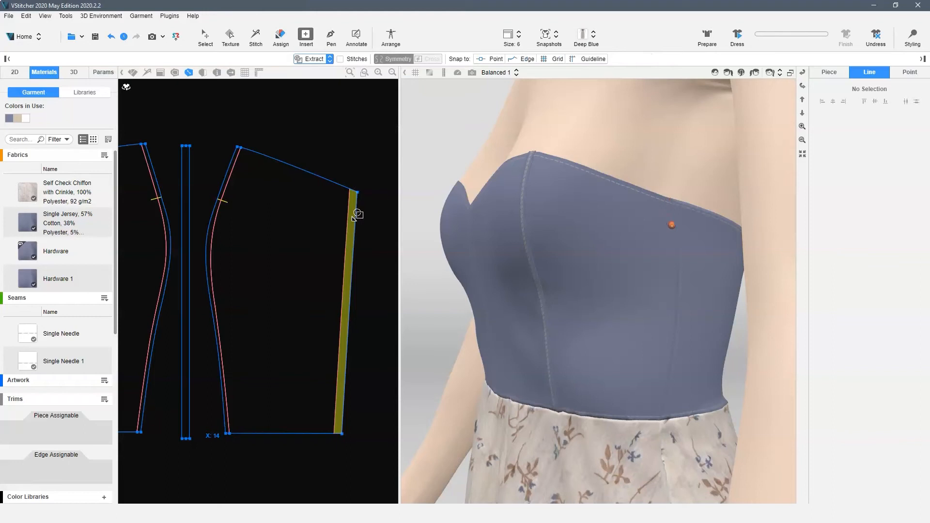
click(358, 215)
click(205, 36)
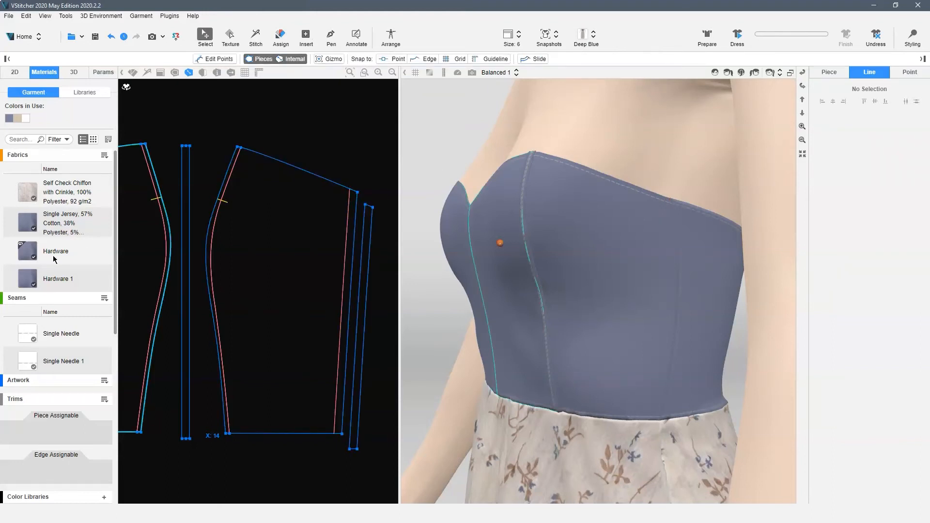
drag(53, 278, 372, 270)
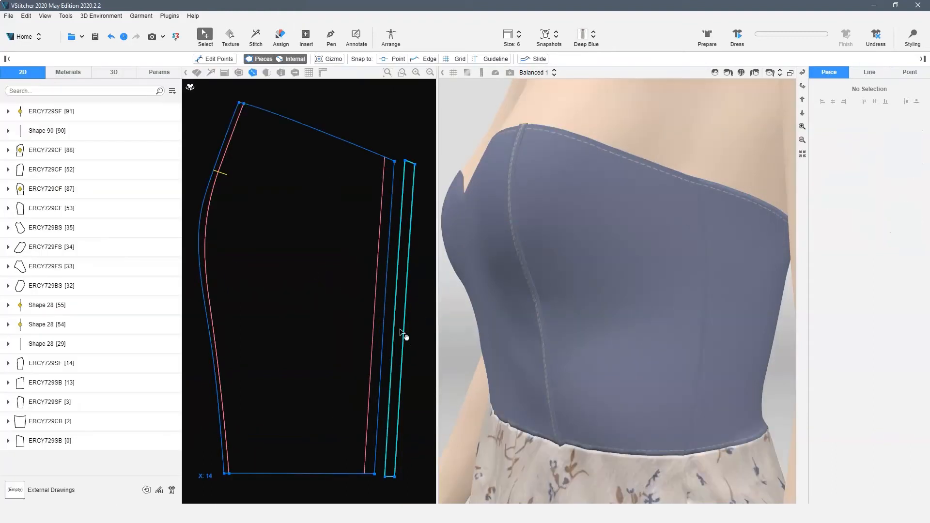
Step: Attach the extracted strip over the side bodice piece's straight side edge and dress the garment
drag(405, 336, 378, 325)
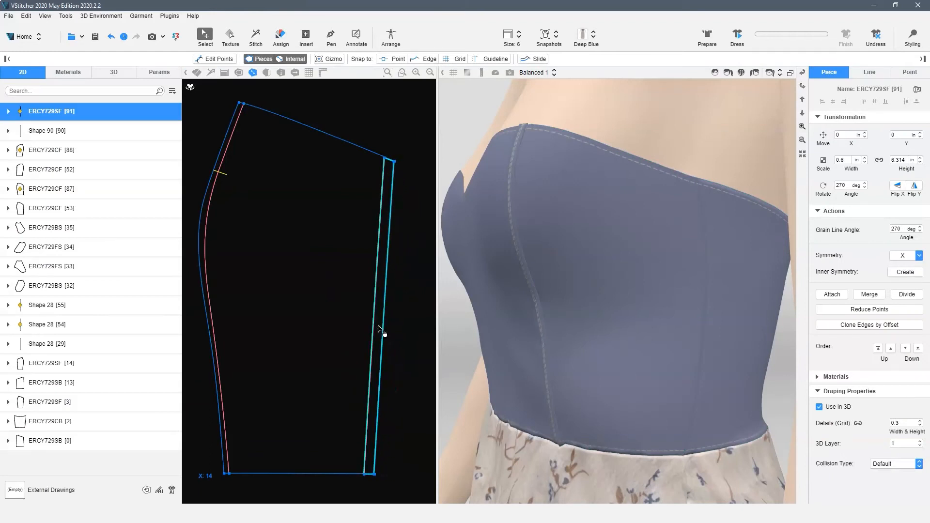
click(838, 292)
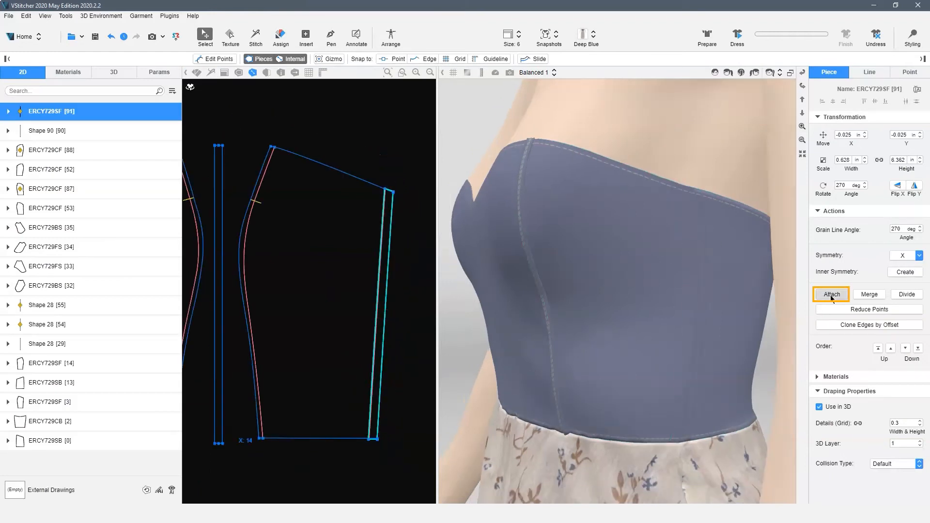
click(737, 36)
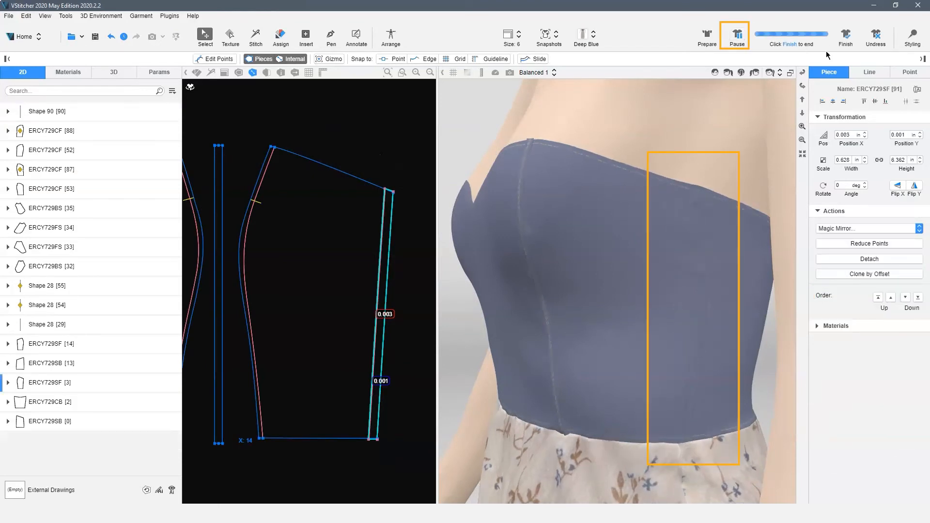
click(848, 37)
Step: Hide the avatar in the 3D view
right_click(694, 134)
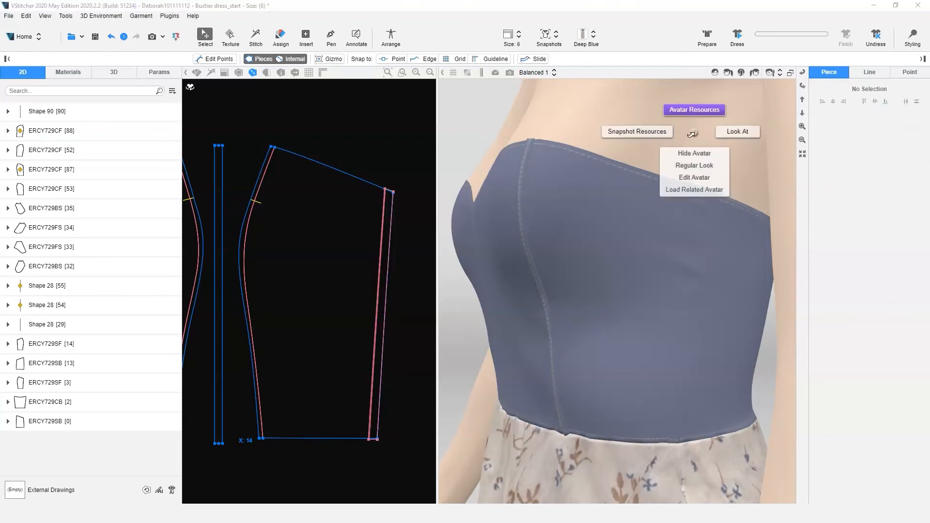
click(695, 154)
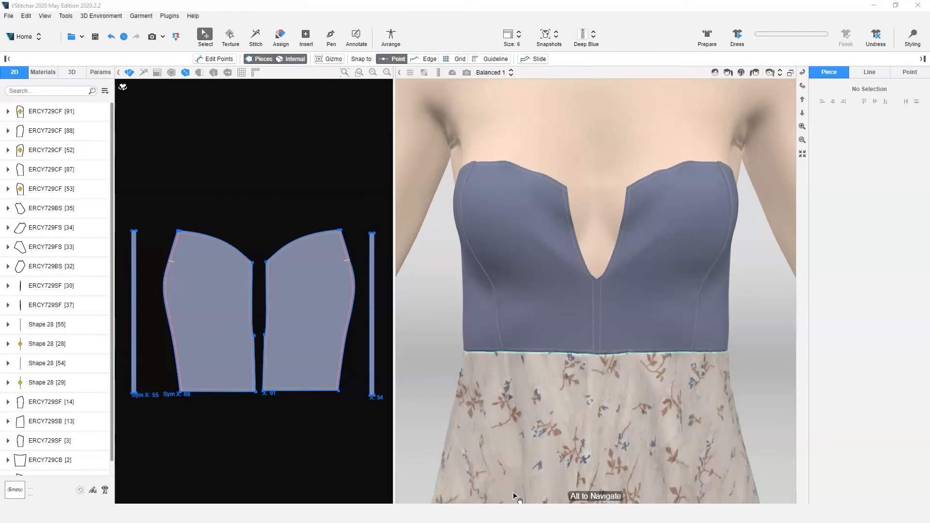
Step: Switch to Browzwear DB Admin and add a new wire named V Support Wire
mouse_move(558, 514)
click(556, 475)
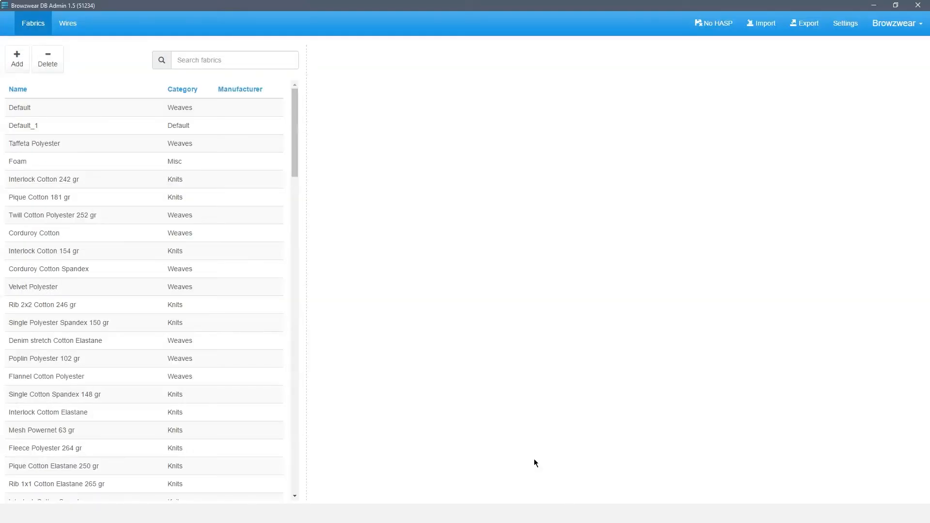
click(67, 23)
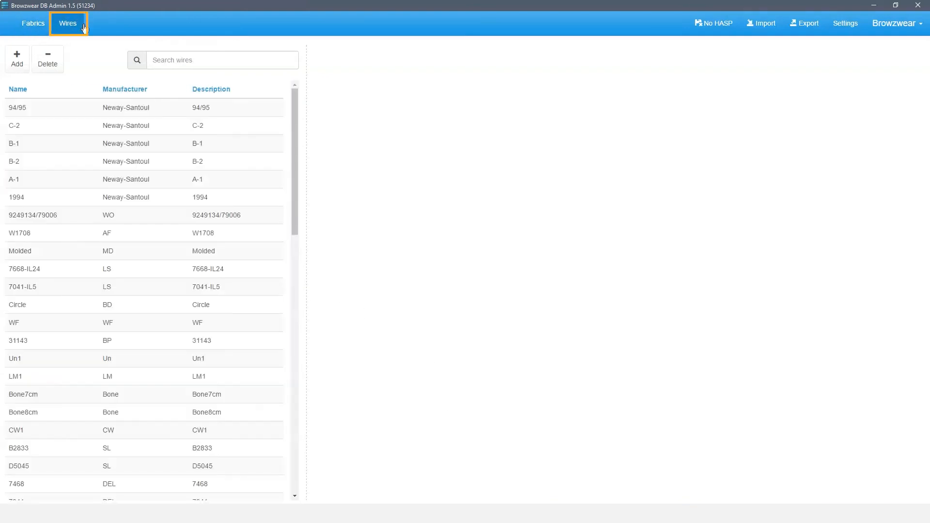
click(17, 54)
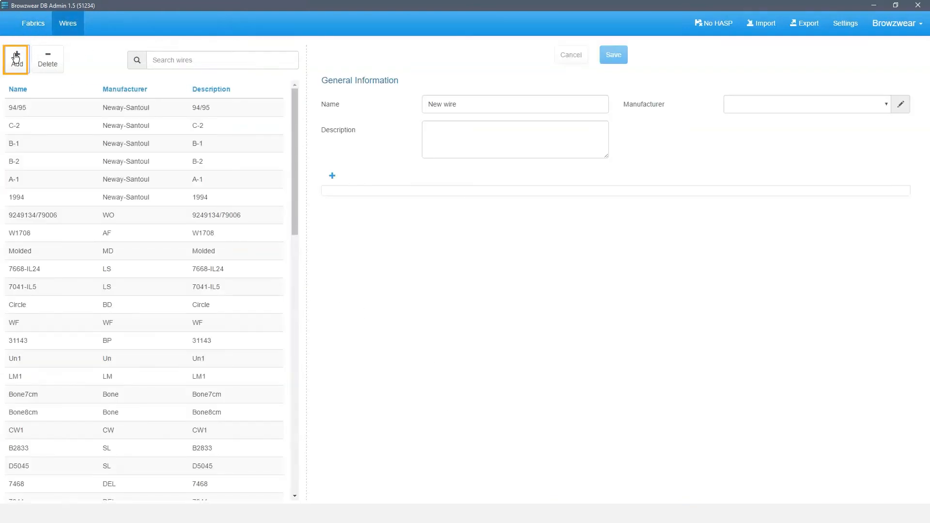
text(V Support Wire)
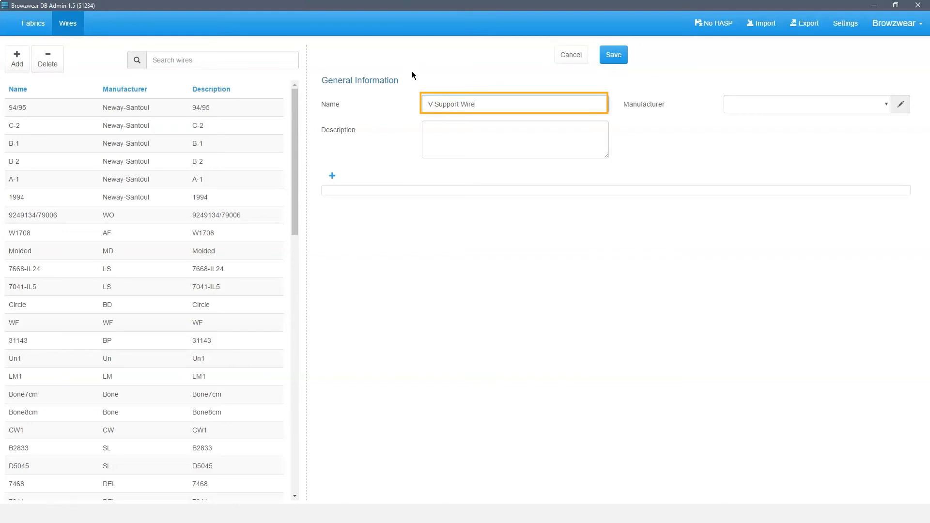
Step: Add a new size entry to the wire and upload wire.png as its tracing image
click(332, 175)
click(410, 357)
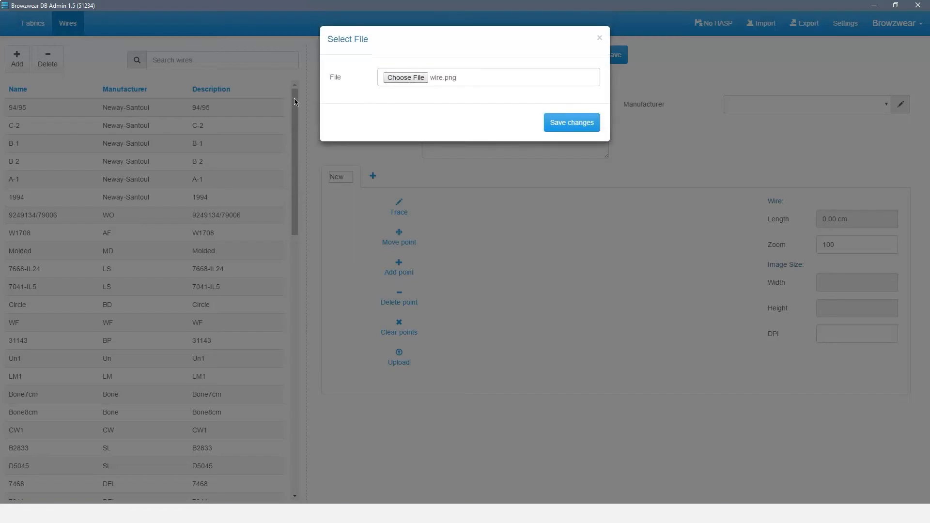
click(562, 125)
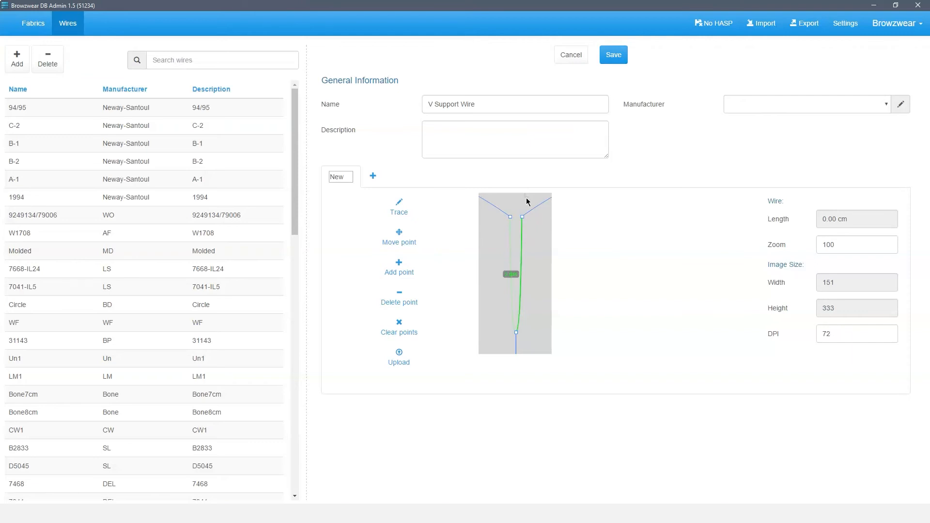
Step: Trace the V-shaped wire on the image from one upper corner through the lowest point to the opposite upper corner
scroll(507, 218, up, 13)
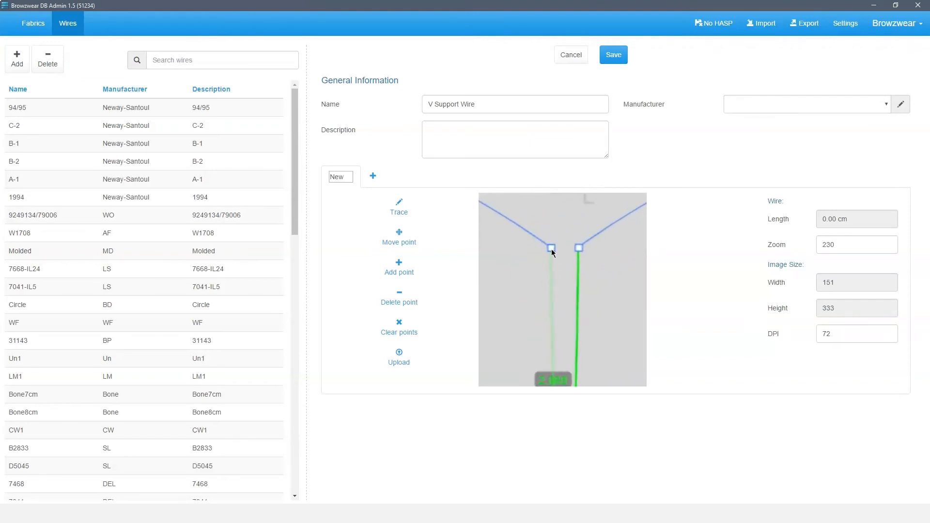
click(551, 248)
click(552, 381)
drag(559, 364, 560, 215)
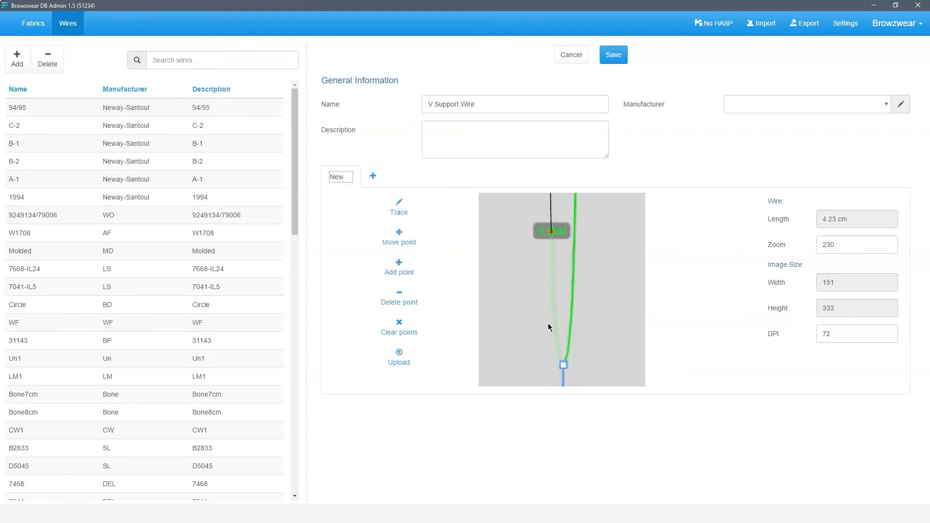
click(563, 364)
click(571, 318)
drag(574, 240, 559, 344)
click(557, 337)
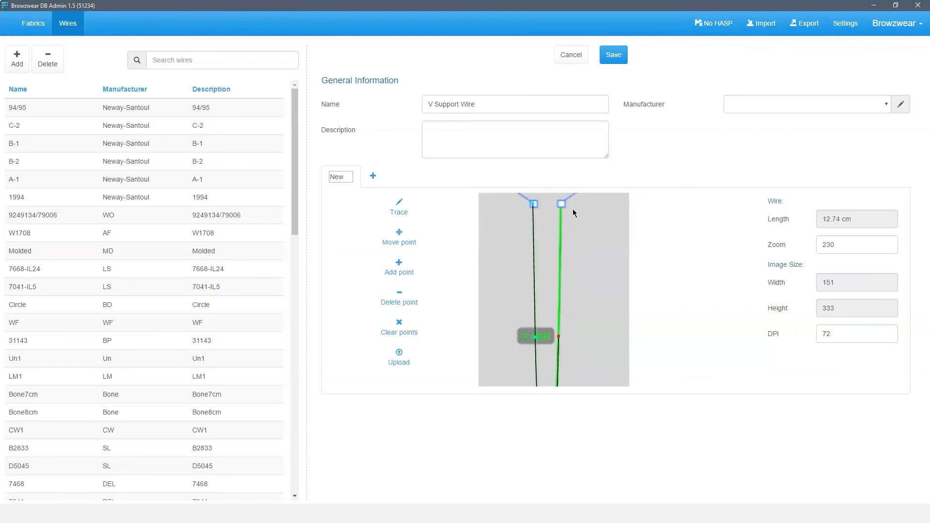
click(561, 203)
Step: Fine-tune the traced points along the V outline, save the wire and close Browzwear DB Admin
scroll(568, 194, up, 6)
scroll(568, 195, up, 6)
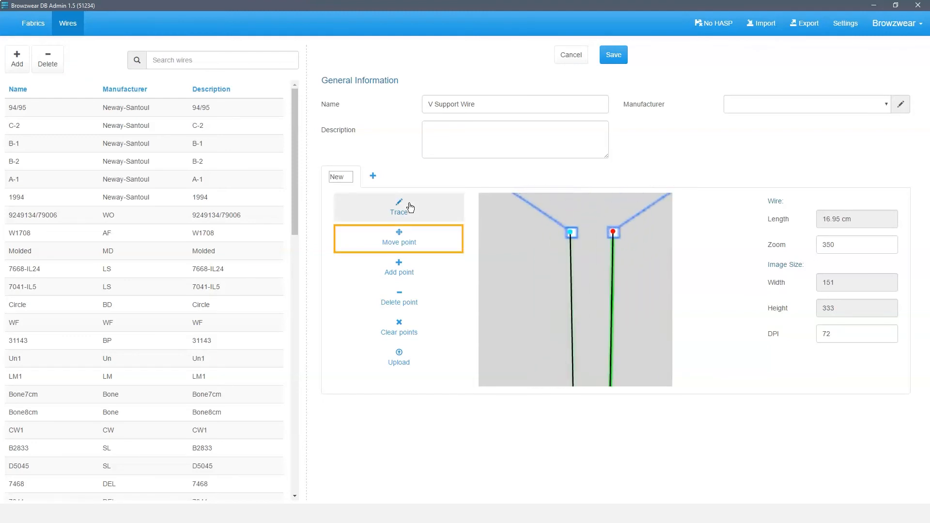
click(402, 236)
drag(568, 232, 571, 232)
drag(596, 347, 580, 283)
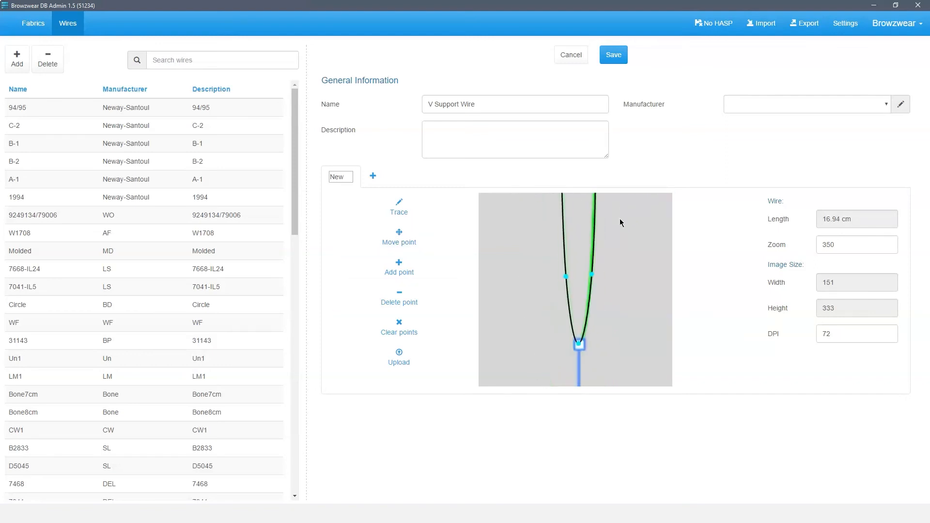
drag(591, 274, 590, 277)
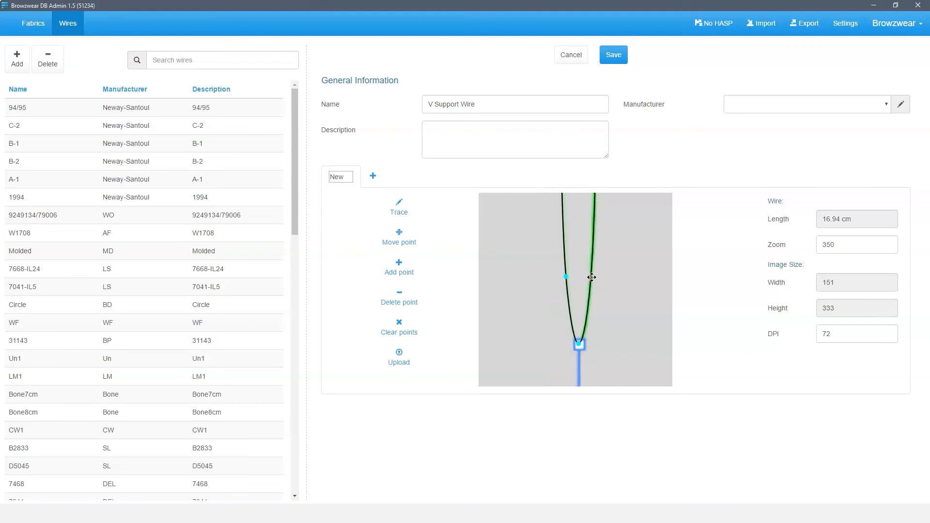
click(613, 54)
click(922, 6)
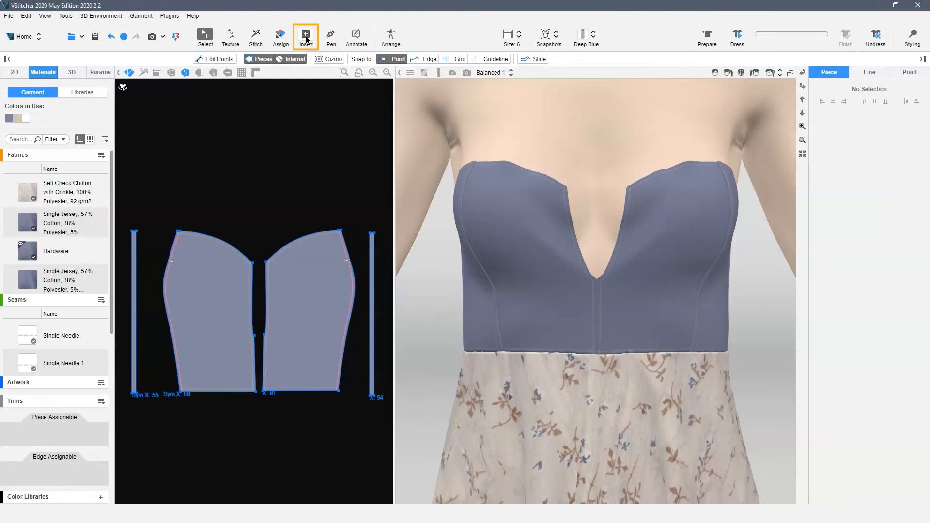
Step: Insert the V Support Wire into the garment
click(306, 40)
click(306, 40)
click(326, 114)
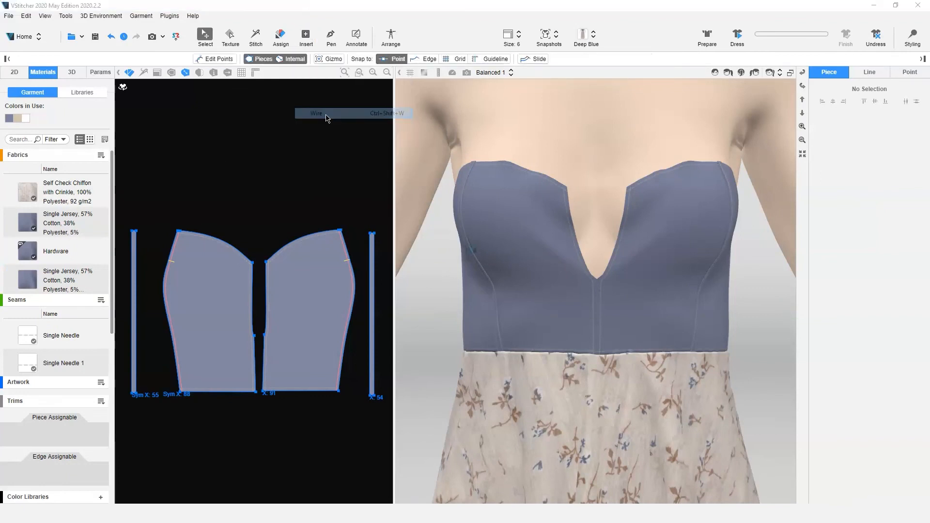
click(379, 237)
click(541, 378)
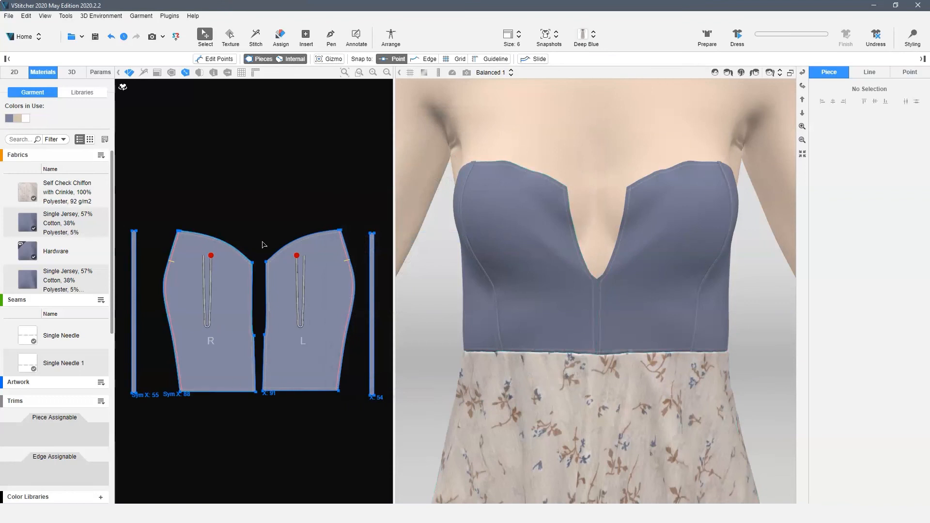
Step: Move the R and L wires above the center front pieces and cancel the symmetry between those two pieces
drag(210, 301, 239, 196)
click(303, 291)
drag(303, 290, 265, 184)
click(234, 328)
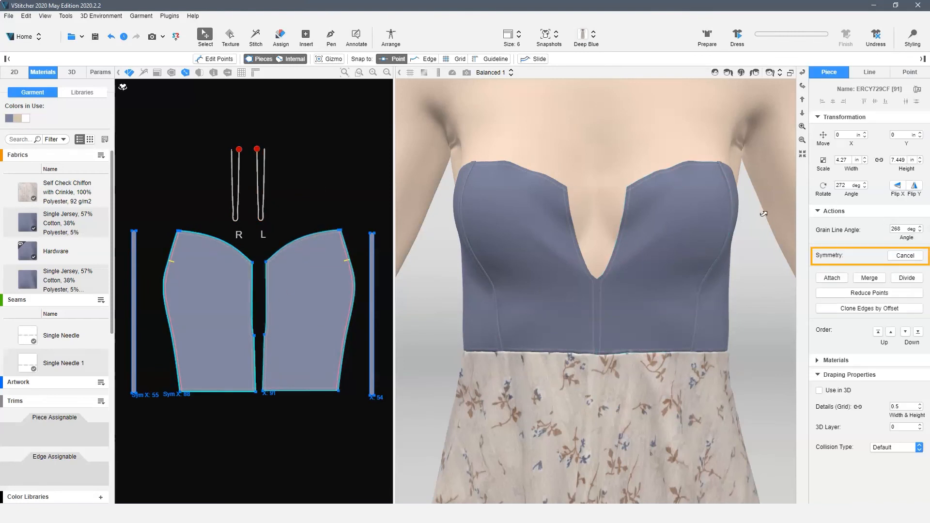
click(905, 256)
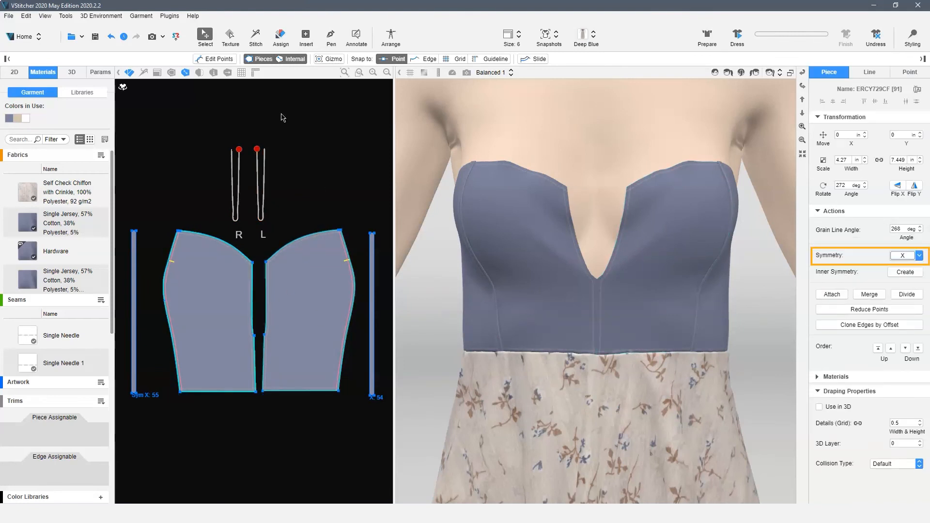
Step: Move the R wire into the gap between the two center front edges
click(314, 154)
drag(238, 179, 268, 287)
click(245, 290)
scroll(261, 289, up, 2)
scroll(261, 291, up, 1)
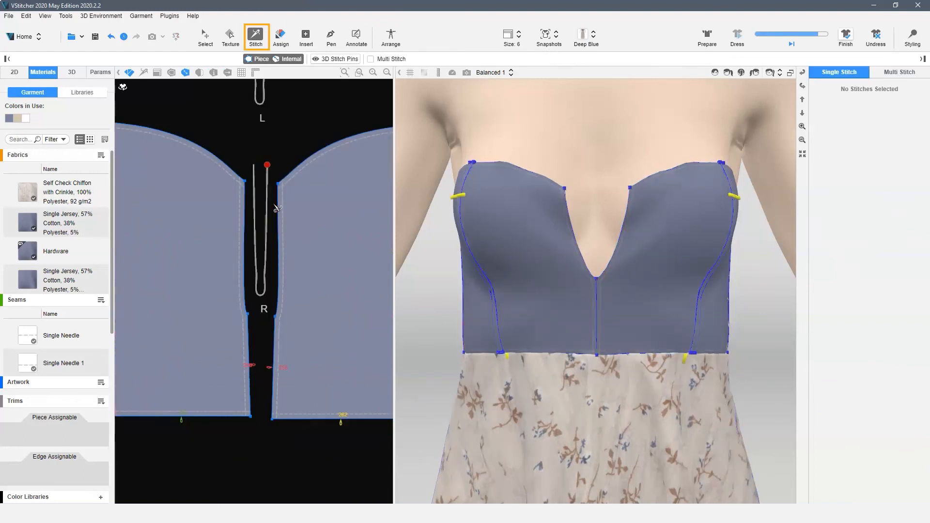
Step: Try to stitch the whole R wire to the V-opening edge of each center front piece
click(269, 205)
click(278, 211)
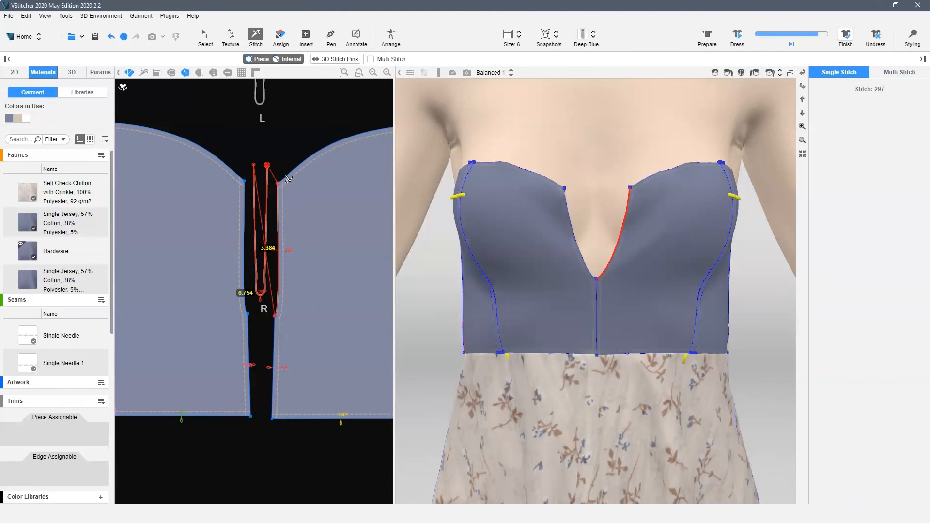
click(291, 138)
click(260, 199)
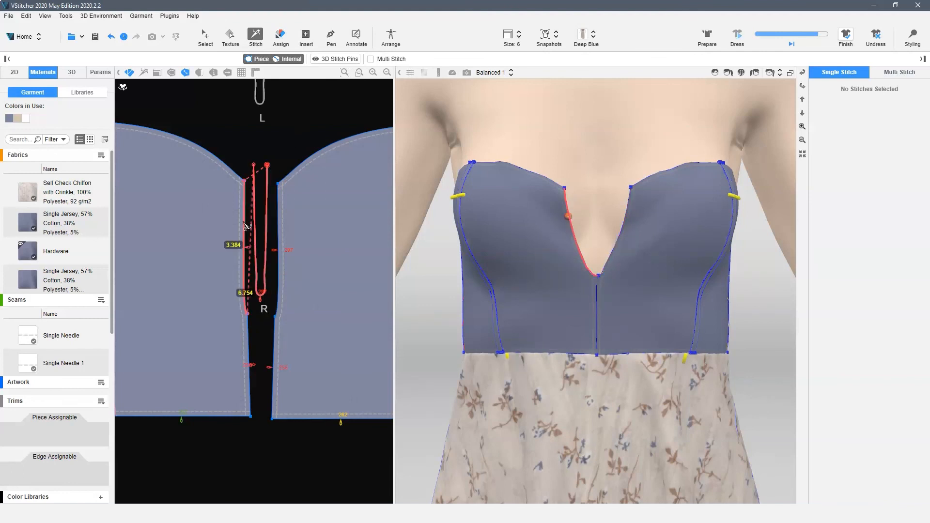
click(247, 226)
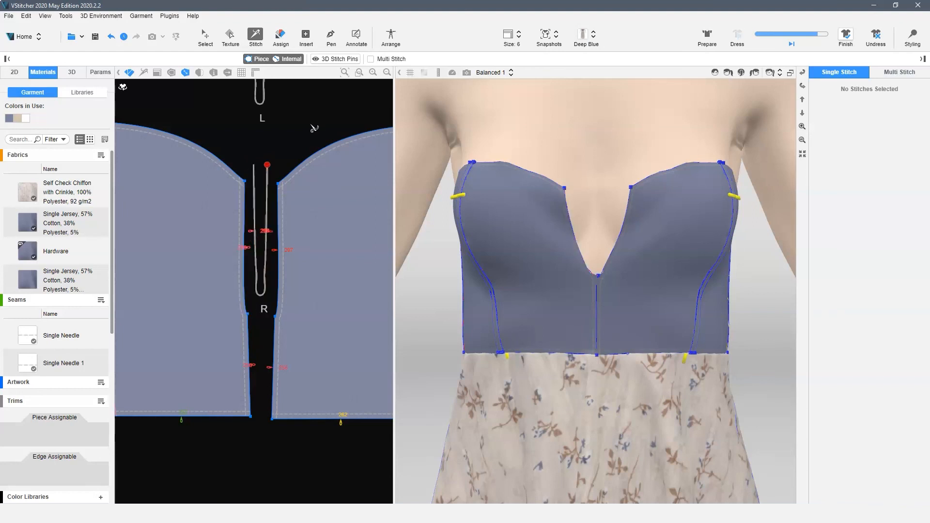
Step: Enable single stitching by directions in the general preferences
click(26, 15)
click(83, 278)
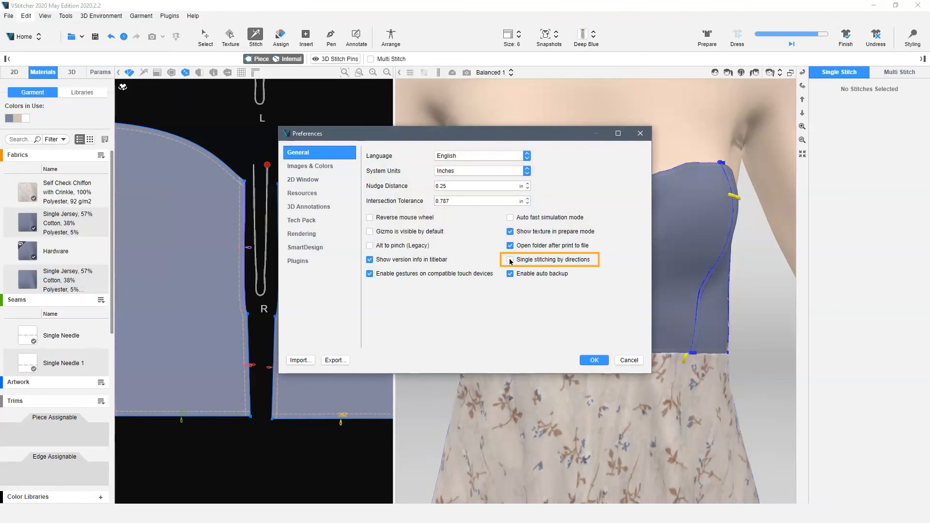
click(510, 261)
click(593, 358)
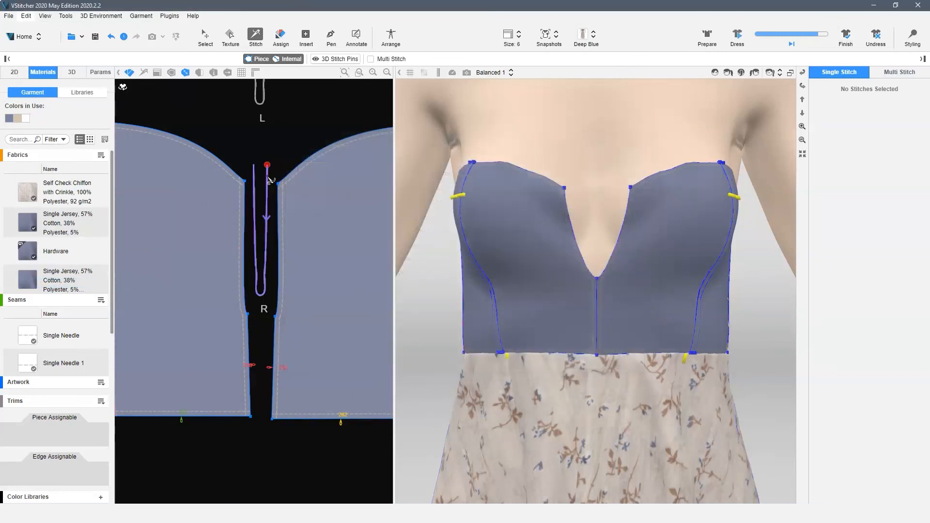
Step: Stitch each arm of the R wire by direction to its adjacent V-opening edge and dress the garment
click(267, 178)
click(278, 196)
click(282, 140)
click(254, 176)
click(244, 197)
click(737, 36)
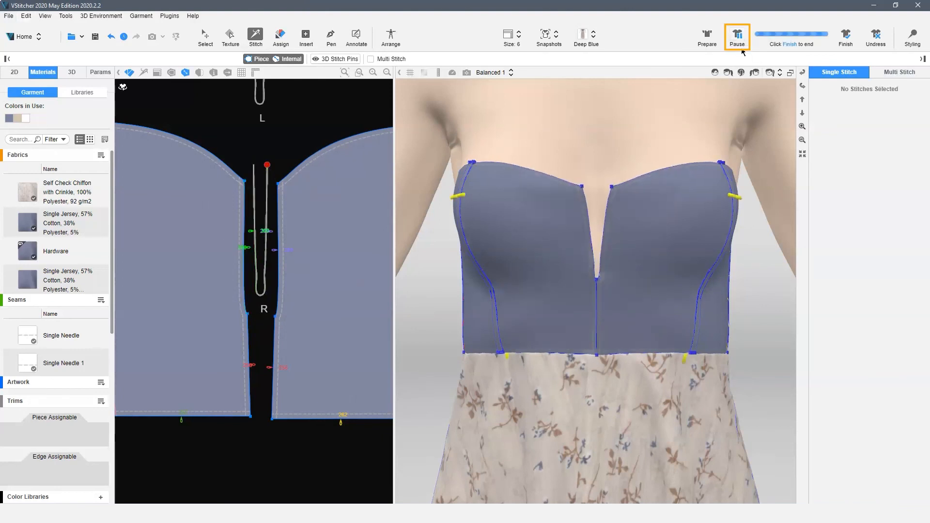